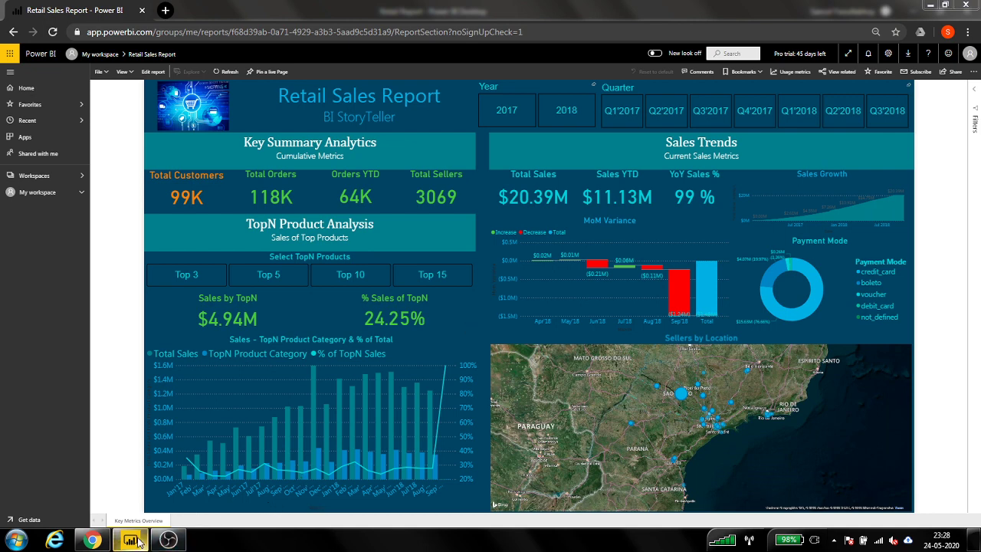
# - Switch to the Retail Report in Power BI Desktop and reposition the Total Sales by Month line chart on the page
pyautogui.click(131, 540)
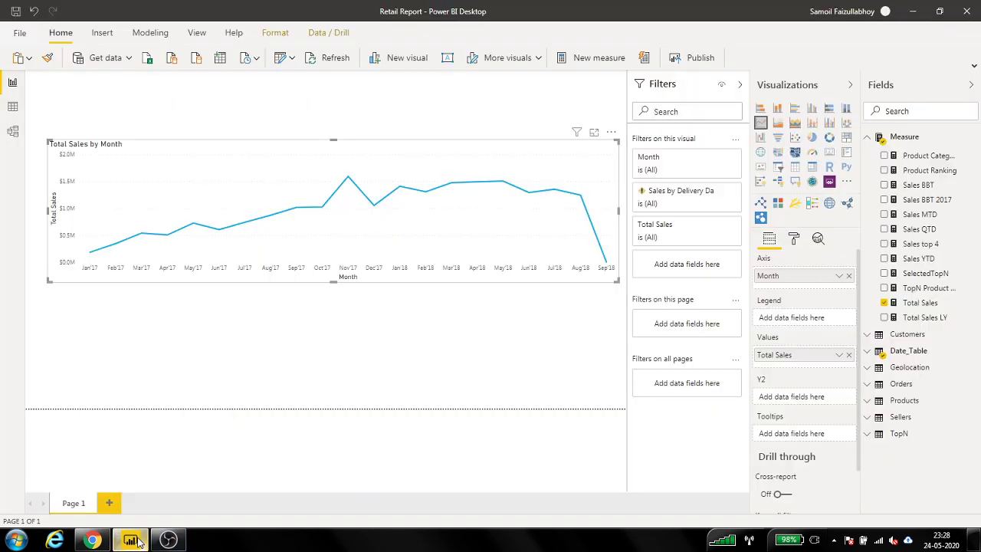
pyautogui.click(440, 330)
pyautogui.moveTo(357, 147); pyautogui.dragTo(336, 147)
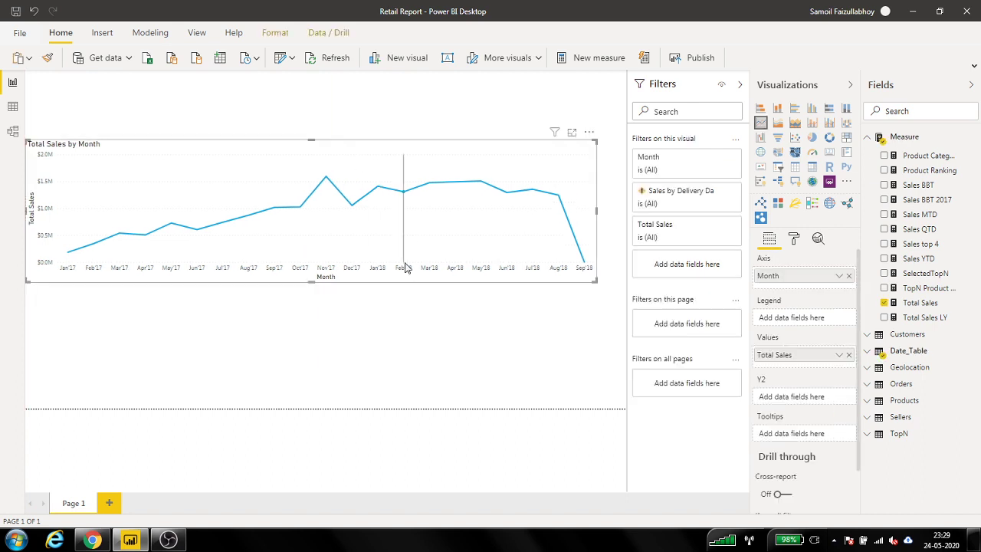
pyautogui.moveTo(409, 279)
pyautogui.mouseDown()
pyautogui.moveTo(432, 279)
pyautogui.moveTo(423, 280)
pyautogui.mouseUp()
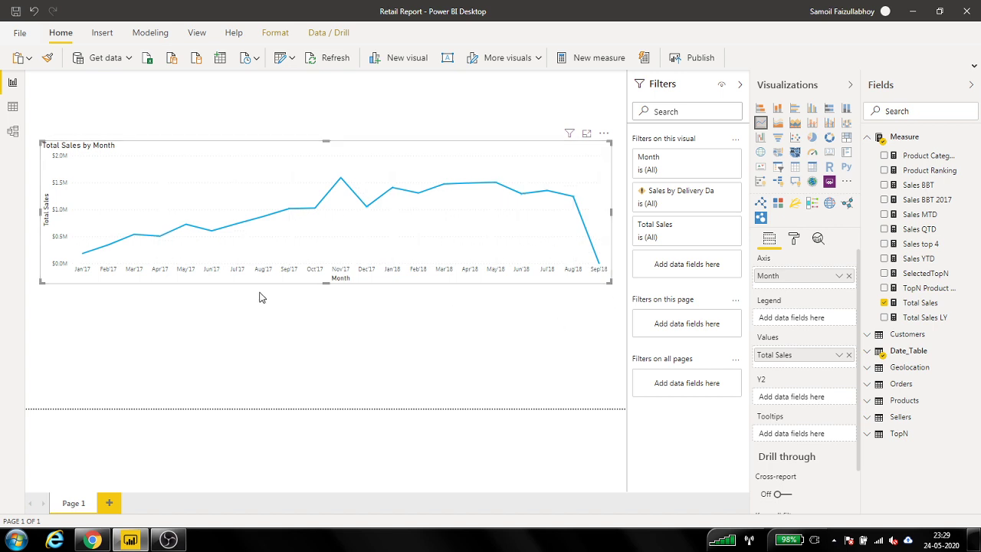
# - In the data model, relate the Date column of Date_Table to the Delivery Date column of Orders
pyautogui.click(13, 131)
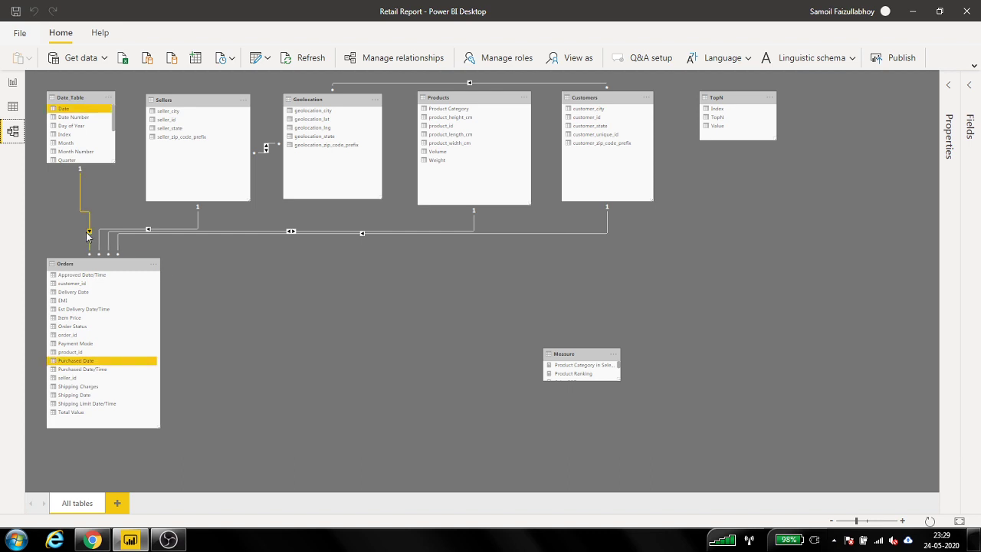
pyautogui.click(73, 98)
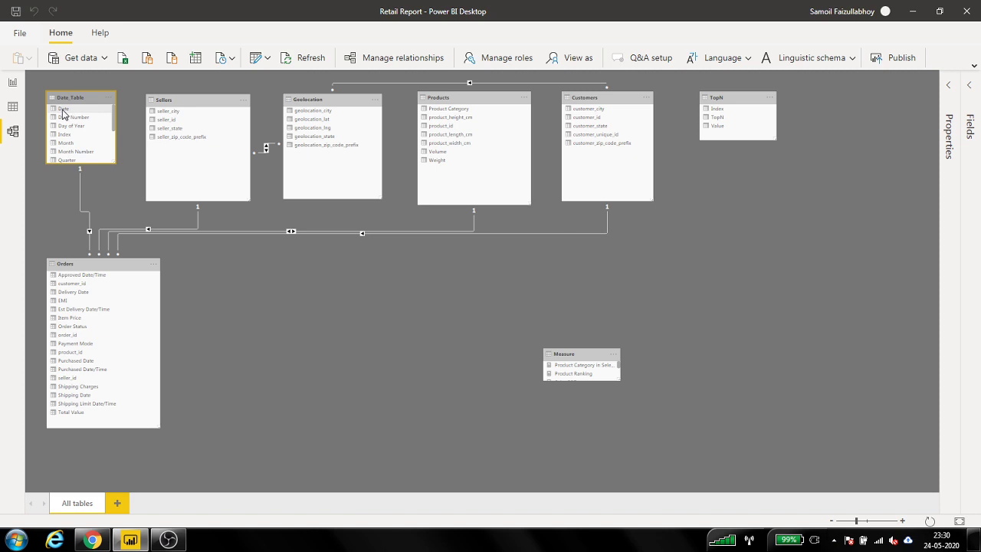
pyautogui.moveTo(68, 113); pyautogui.dragTo(84, 297)
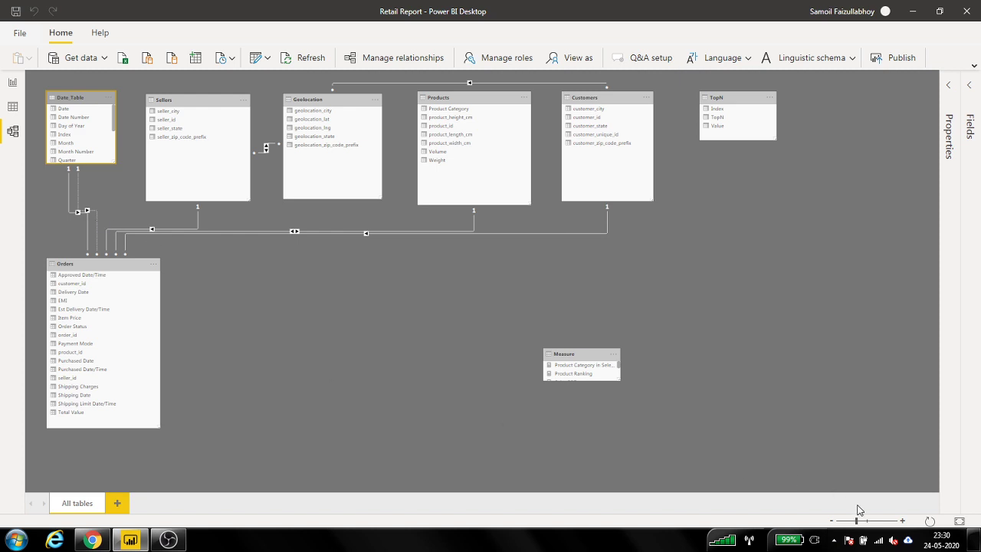
# - Try to make the inactive relationship between Orders and Date_Table active, and discard the change
pyautogui.click(902, 520)
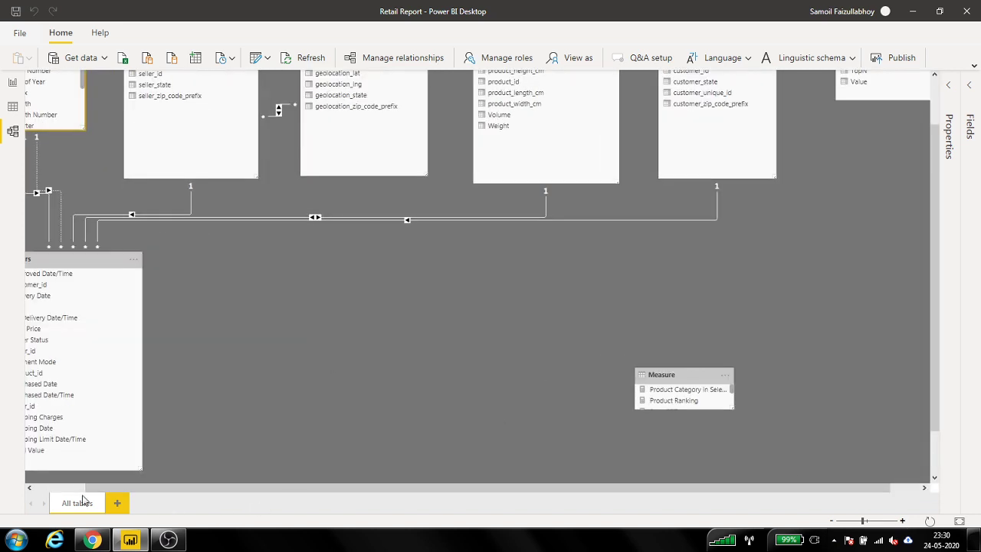
pyautogui.moveTo(136, 488); pyautogui.dragTo(51, 489)
pyautogui.scroll(2, 371, 369)
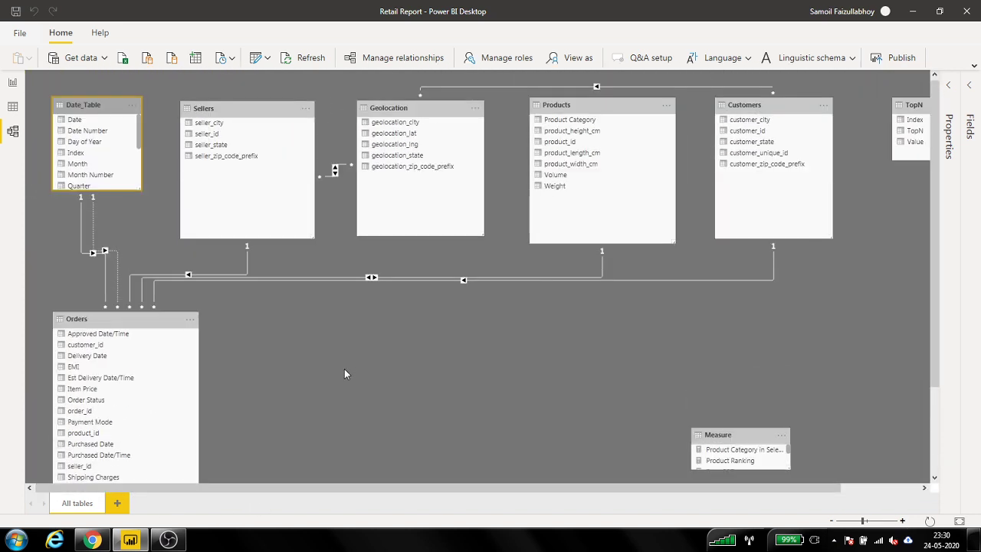
pyautogui.doubleClick(108, 255)
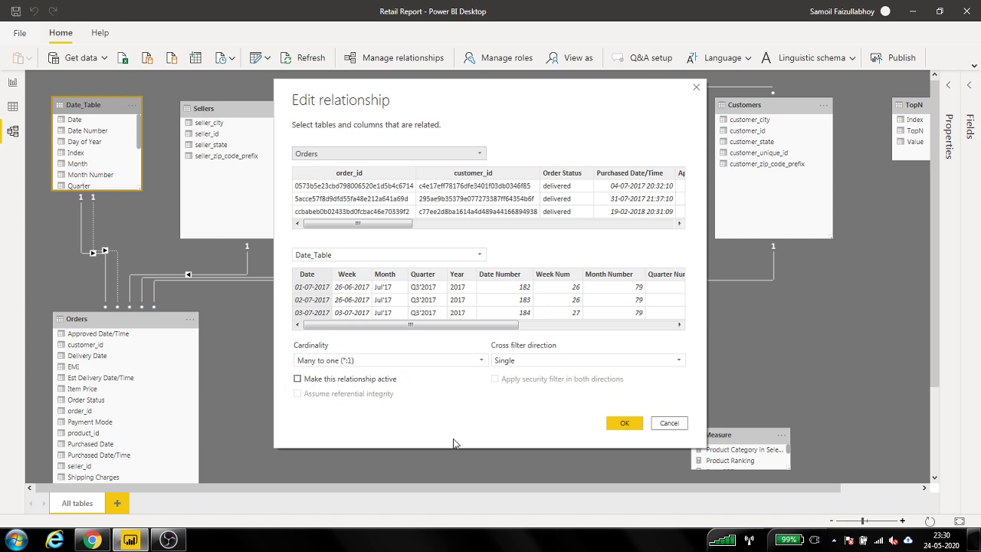
pyautogui.click(297, 379)
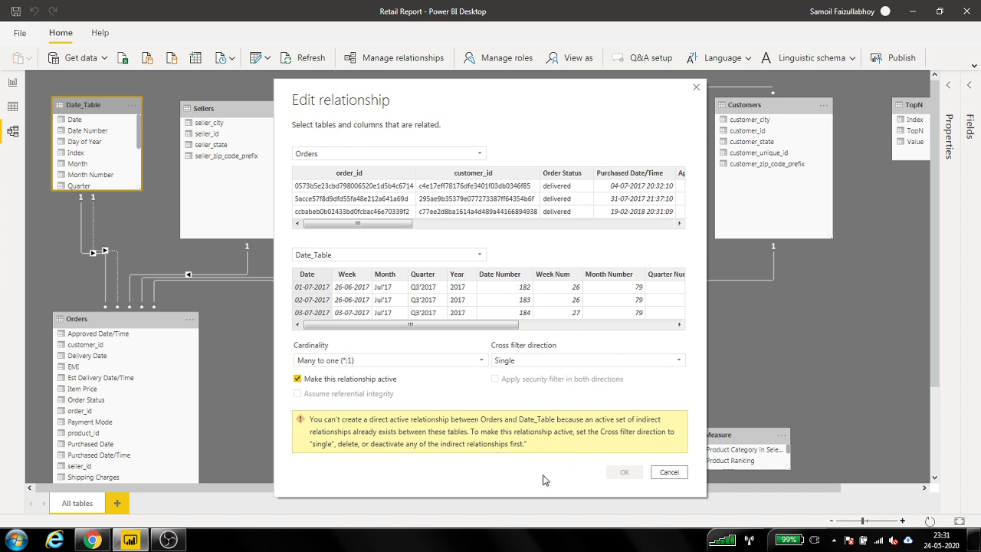
pyautogui.click(321, 381)
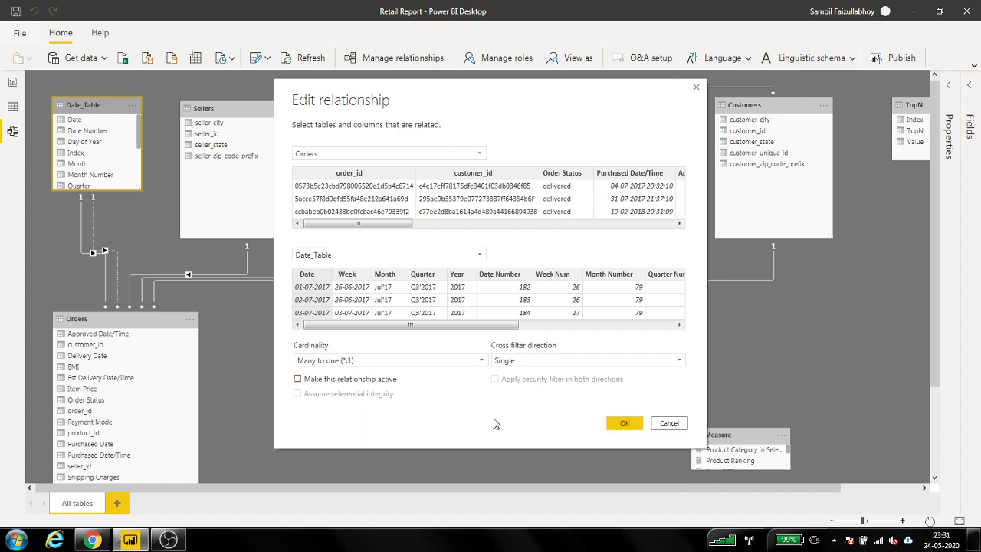
pyautogui.click(667, 423)
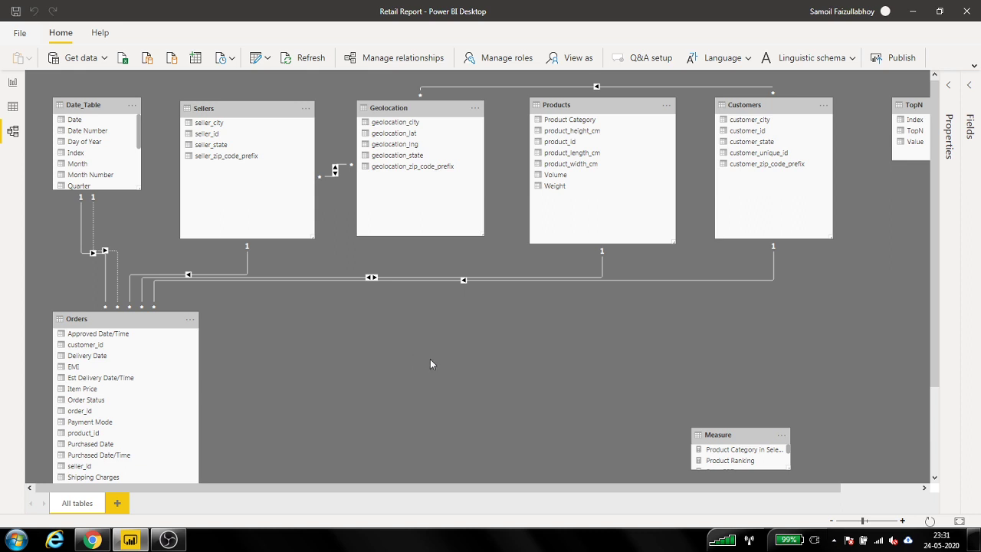
# - Return to the report and start a new measure in the Measure table: Sales by Delivery Date = CALCULATE(
pyautogui.click(12, 83)
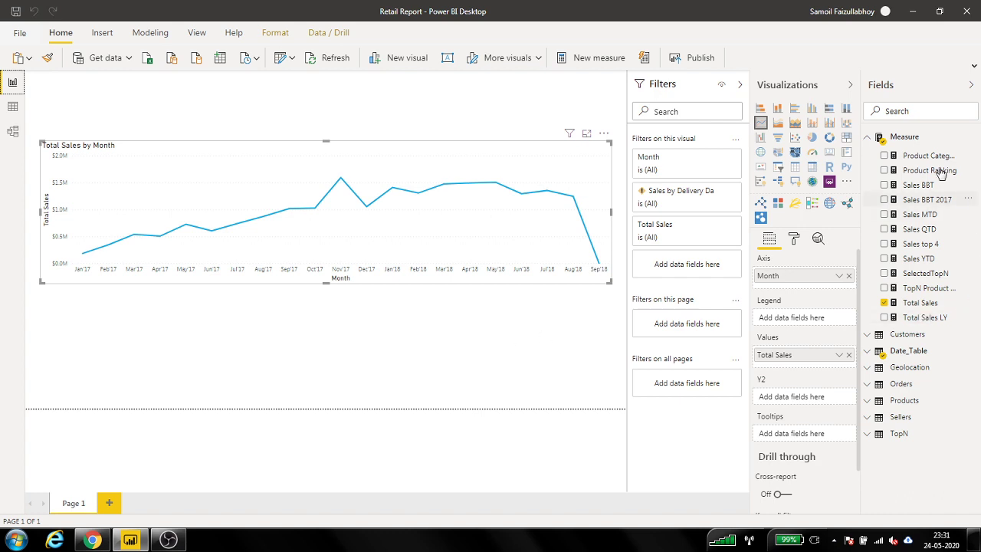
pyautogui.rightClick(910, 139)
pyautogui.click(924, 154)
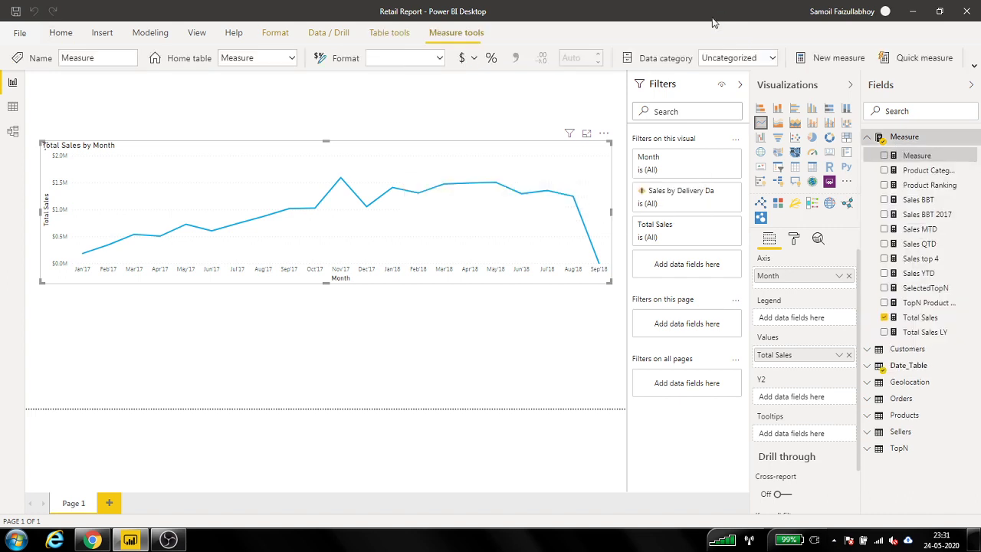
pyautogui.write('Sales ')
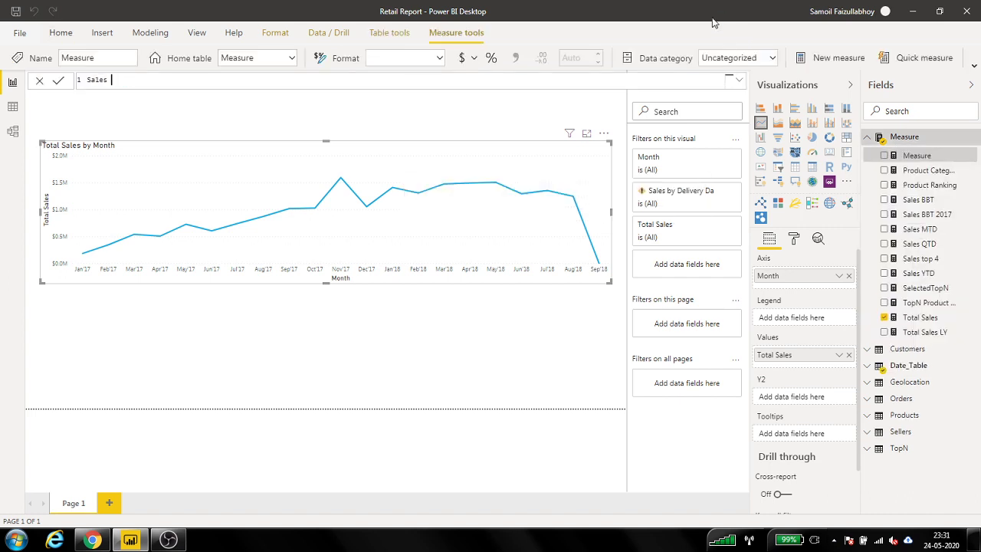
pyautogui.write('by Delivery Date = CALCULATE(')
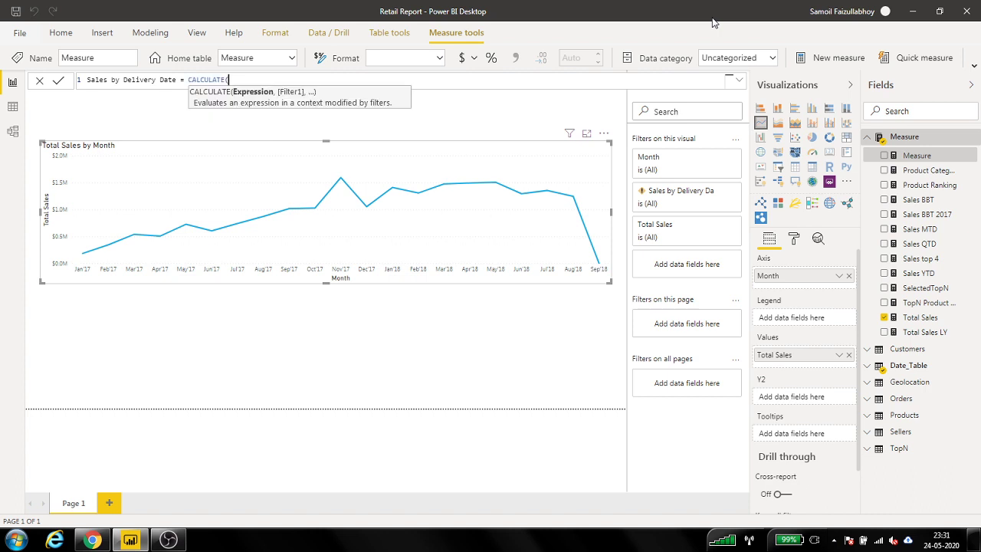
# - Enter the existing [Total Sales] measure as the expression of the CALCULATE function
pyautogui.write('sales')
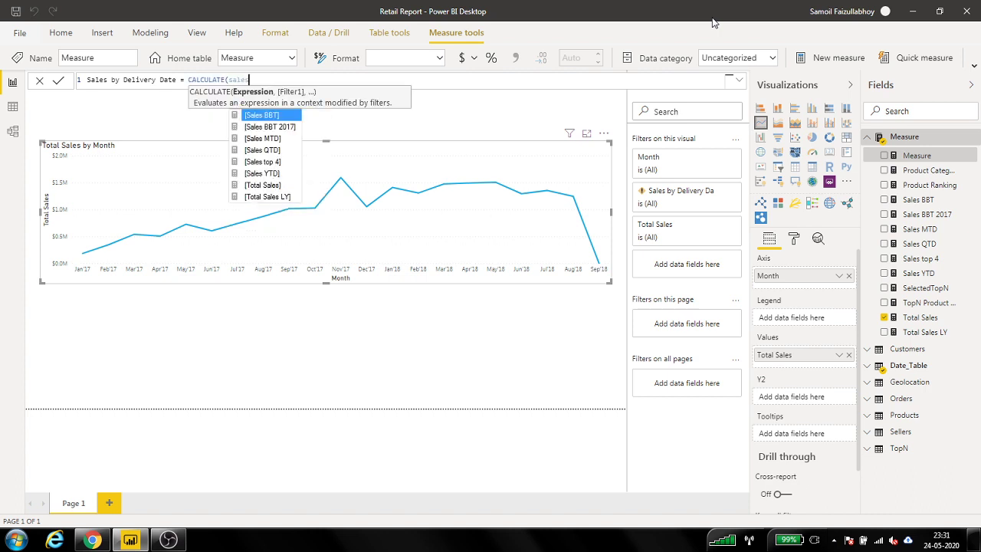
pyautogui.press('BackSpace')
pyautogui.press('Down')
pyautogui.press('Down')
pyautogui.press('Down')
pyautogui.press('Down')
pyautogui.press('Down')
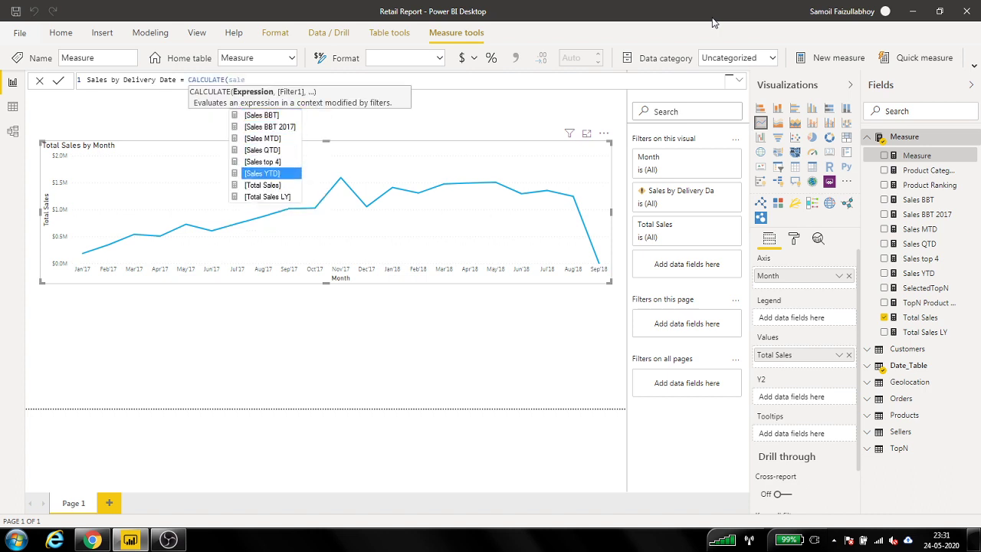
pyautogui.press('Down')
pyautogui.press('Tab')
pyautogui.write(',')
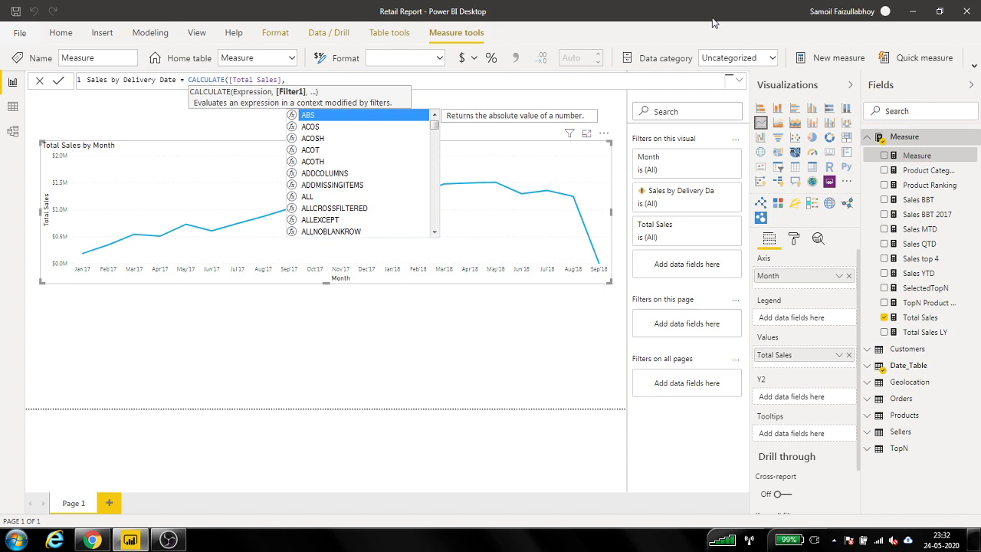
# - Complete the formula with the filter USERELATIONSHIP(Date_Table[Date],Orders[Delivery Date]) and commit the measure
pyautogui.write('USERELATIONSHIP(')
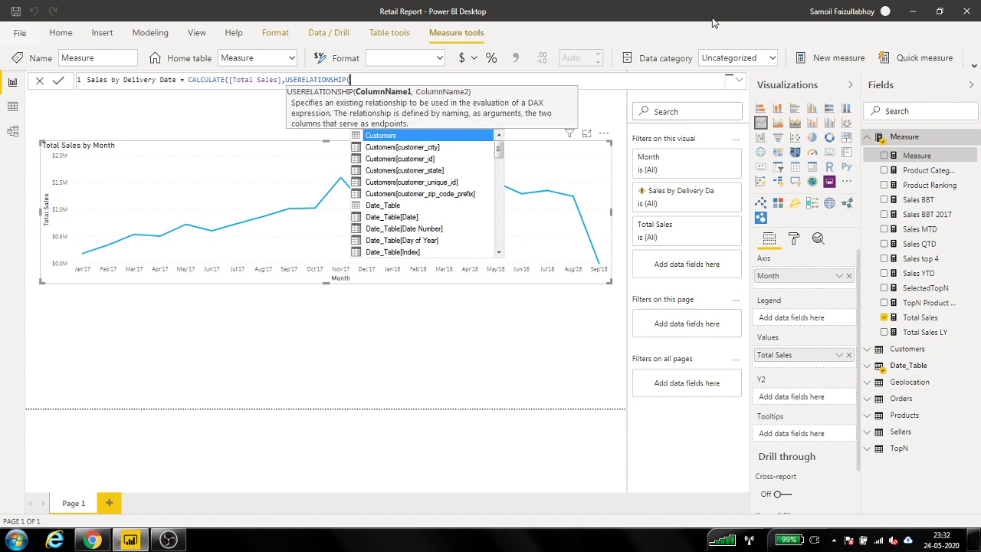
pyautogui.press('Down')
pyautogui.press('Down')
pyautogui.press('Down')
pyautogui.press('Down')
pyautogui.press('Down')
pyautogui.press('Down')
pyautogui.press('Down')
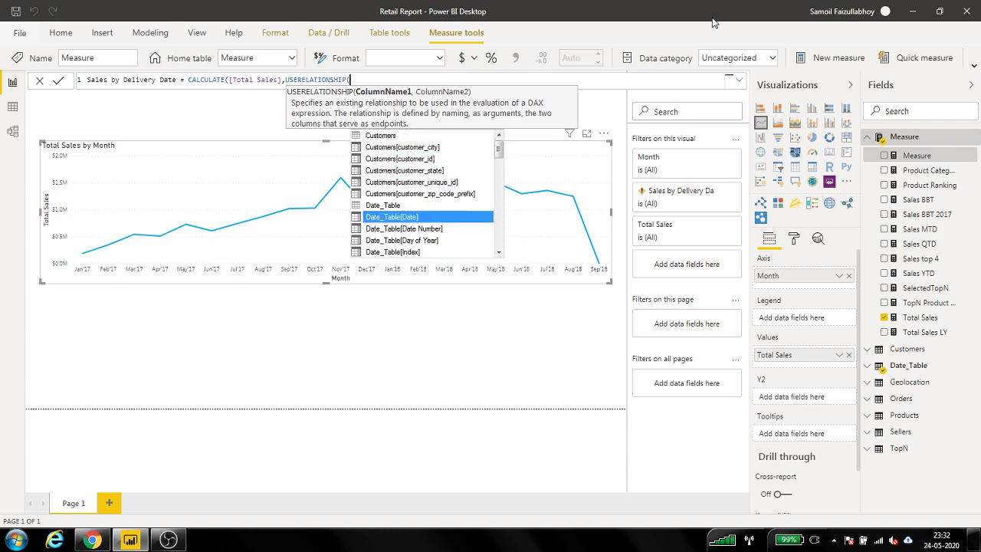
pyautogui.press('Tab')
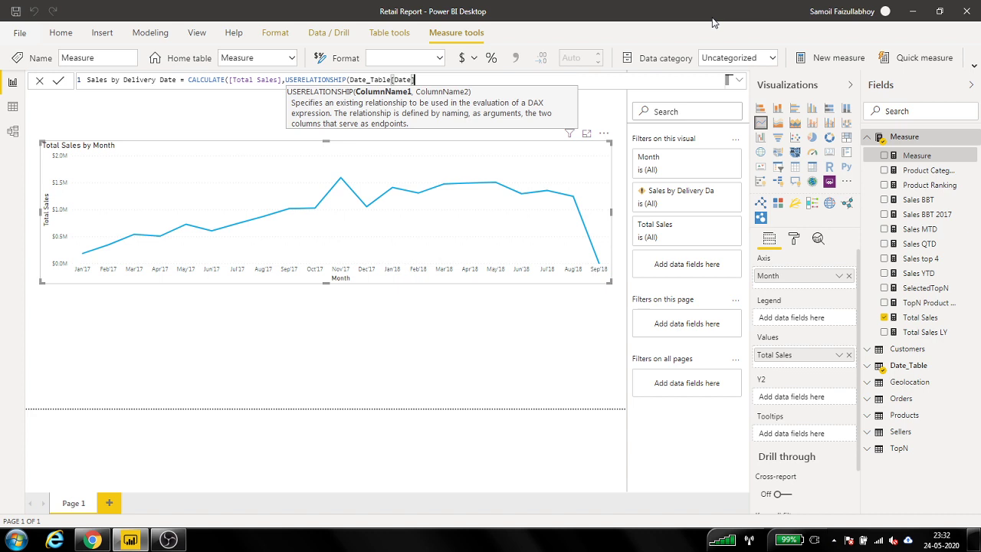
pyautogui.write(',del')
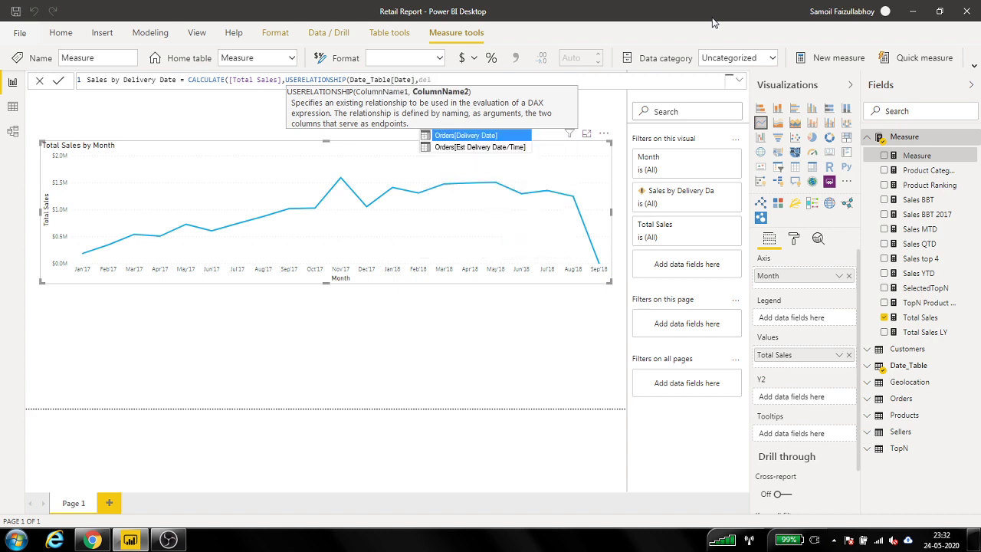
pyautogui.press('Tab')
pyautogui.write('))')
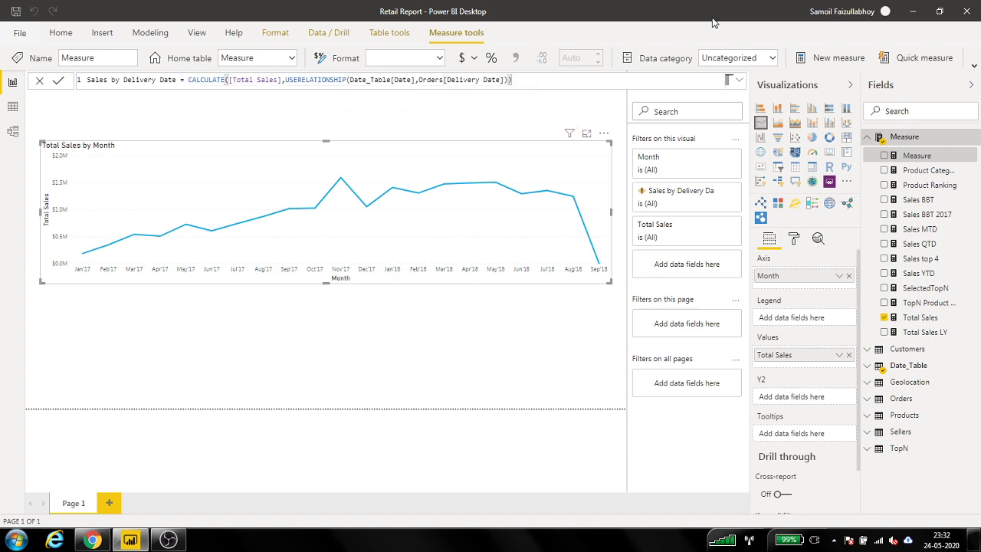
pyautogui.press('Return')
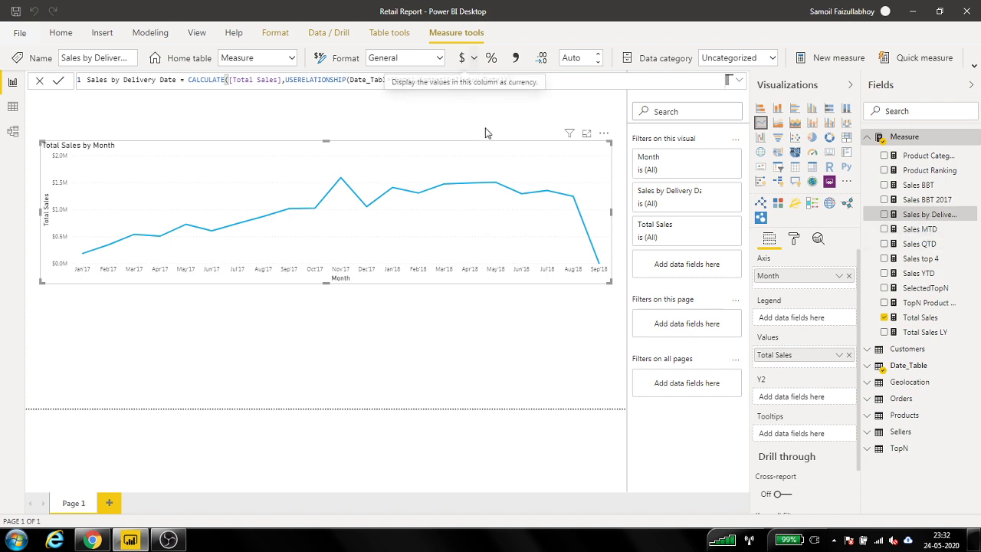
# - Format the Sales by Delivery Date measure as currency and add it to the Total Sales by Month line chart
pyautogui.click(474, 57)
pyautogui.click(495, 166)
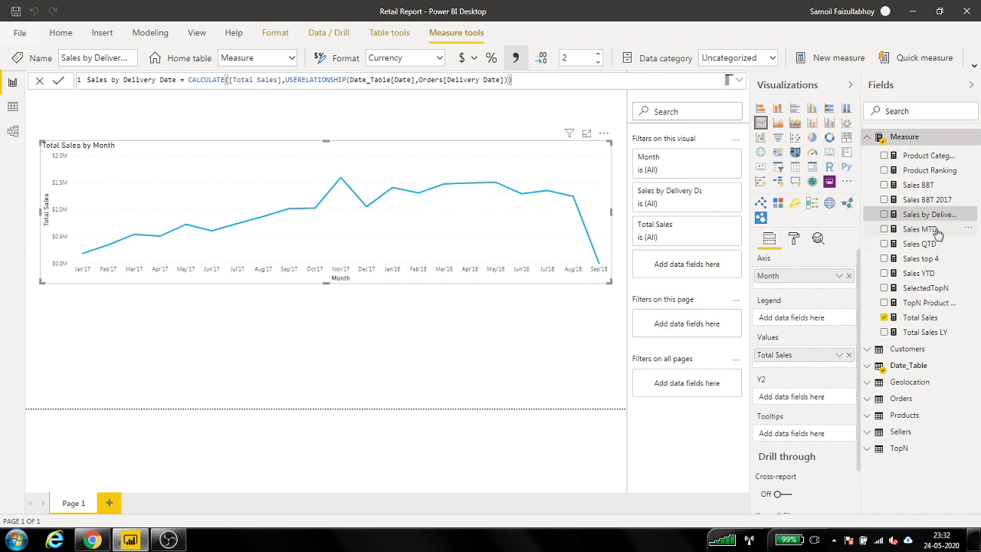
pyautogui.moveTo(929, 214); pyautogui.dragTo(341, 222)
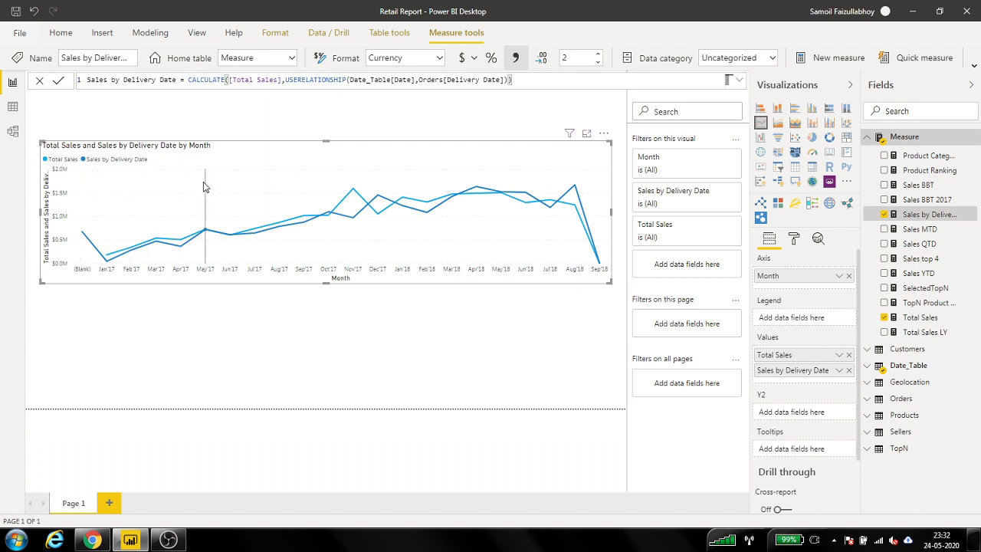
pyautogui.moveTo(203, 182)
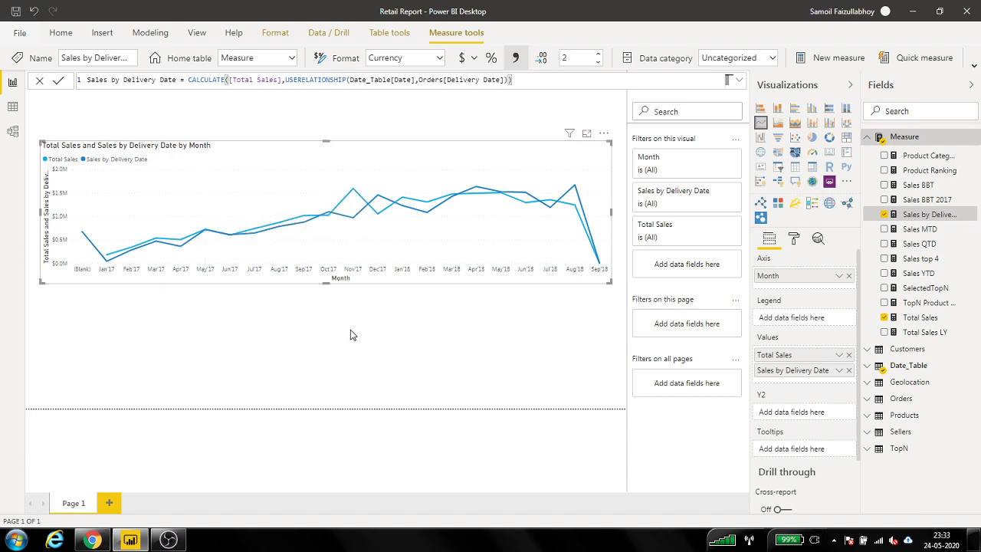
pyautogui.click(519, 314)
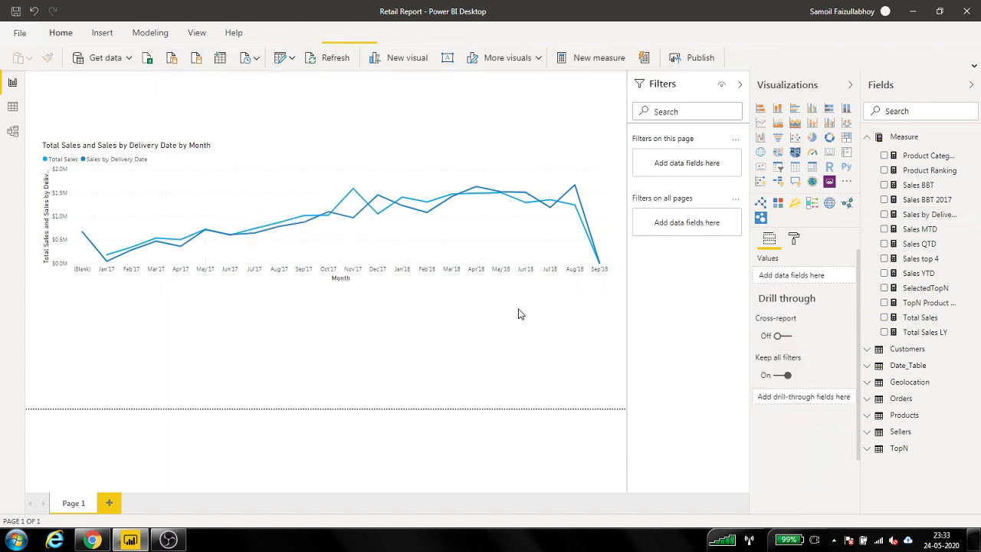
# - Review the USERELATIONSHIP part of the Sales by Delivery Date formula and the Date_Table–Orders relationships in the model
pyautogui.click(929, 215)
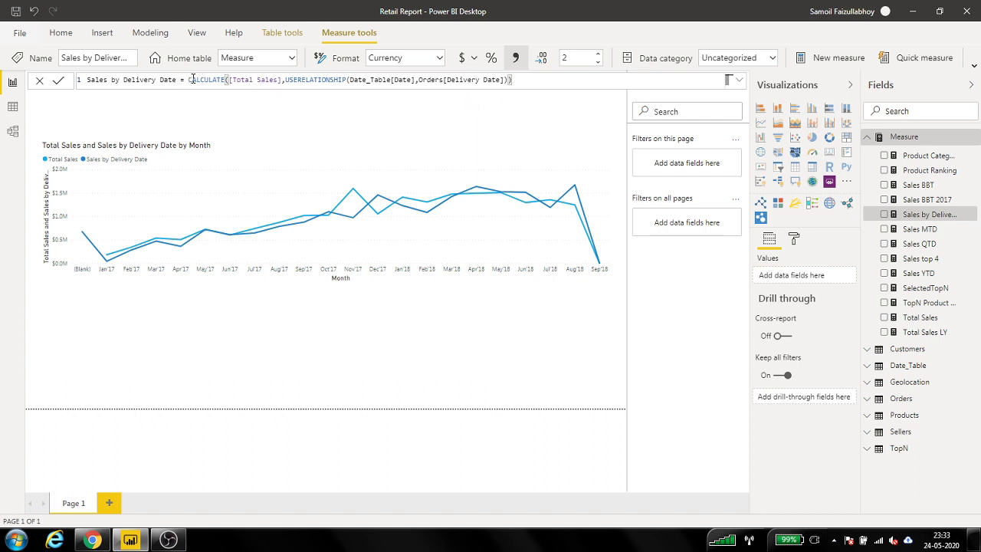
pyautogui.doubleClick(320, 80)
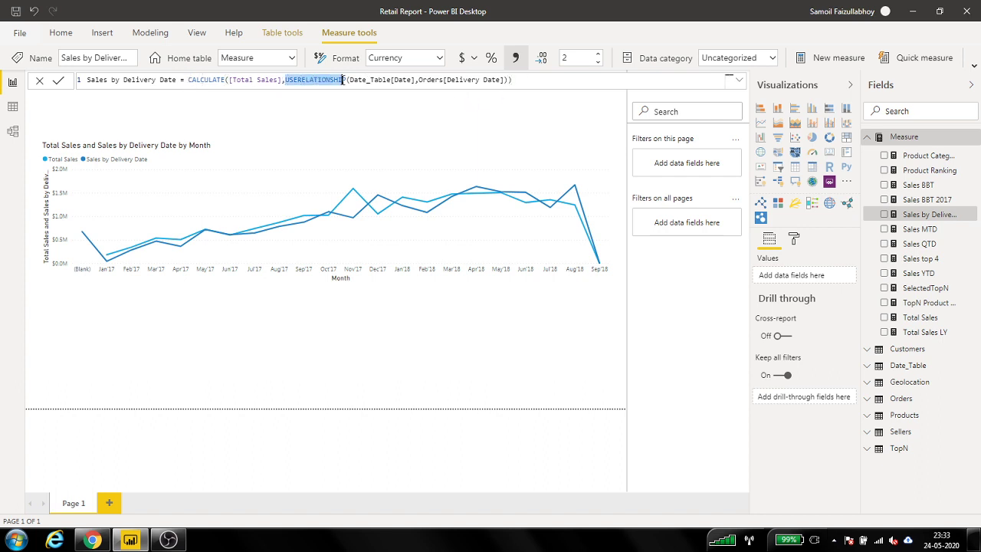
pyautogui.click(531, 81)
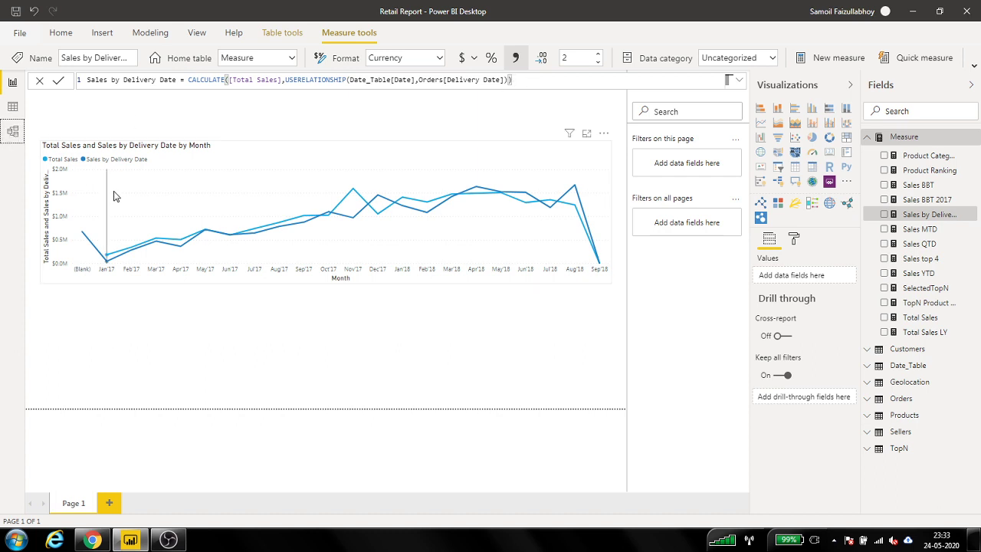
pyautogui.click(13, 130)
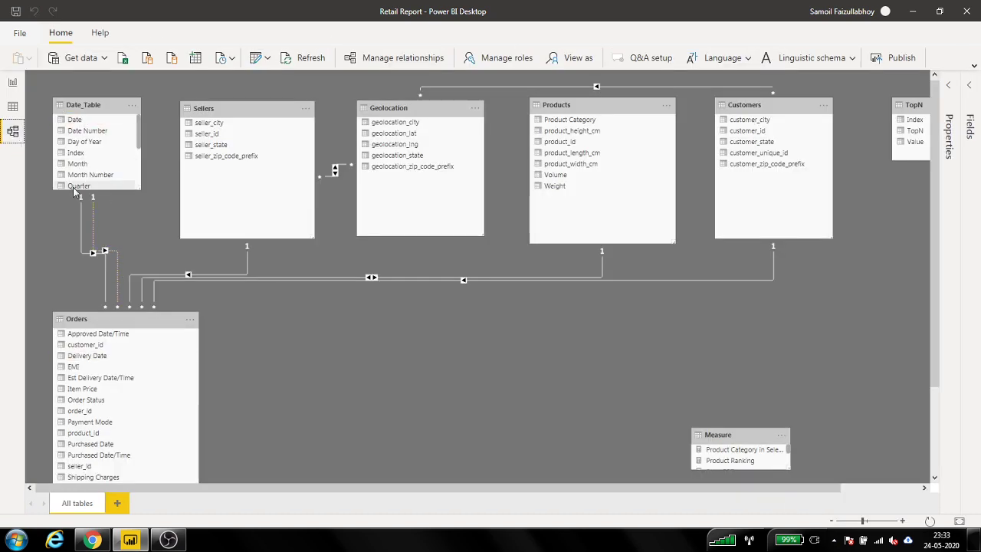
pyautogui.click(12, 84)
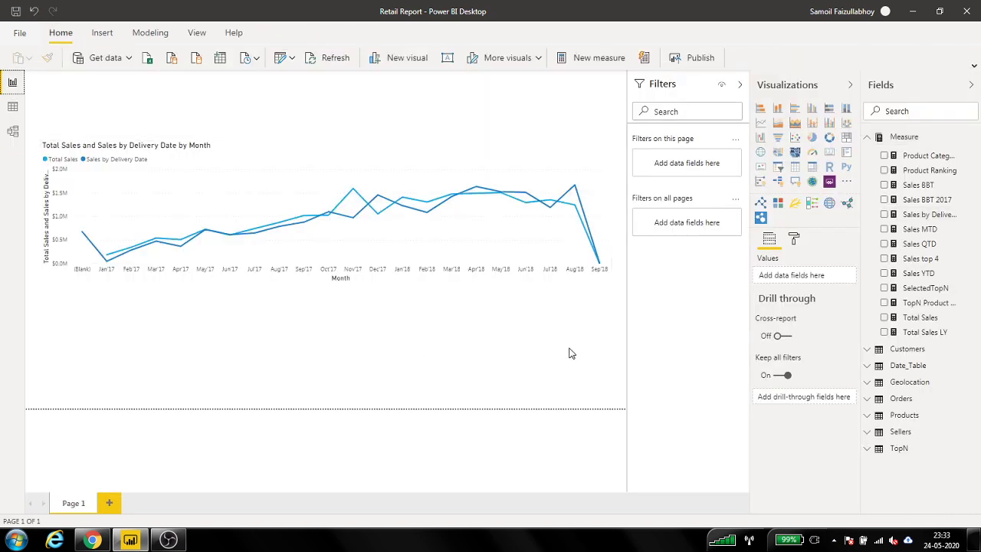